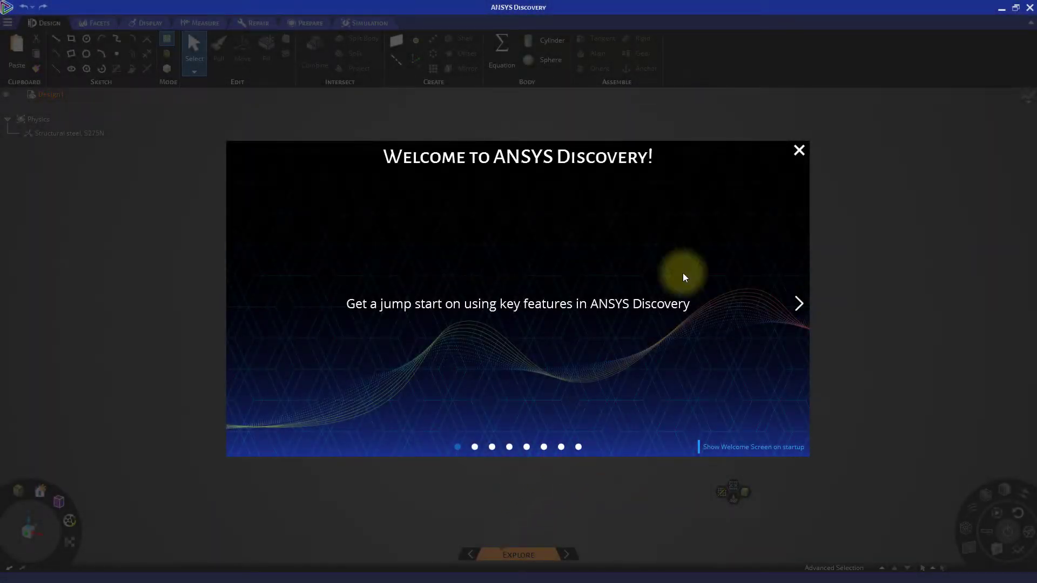
Close the Welcome to ANSYS Discovery slides to reach the start page.
{"action": "left_click", "coordinate": [803, 154]}
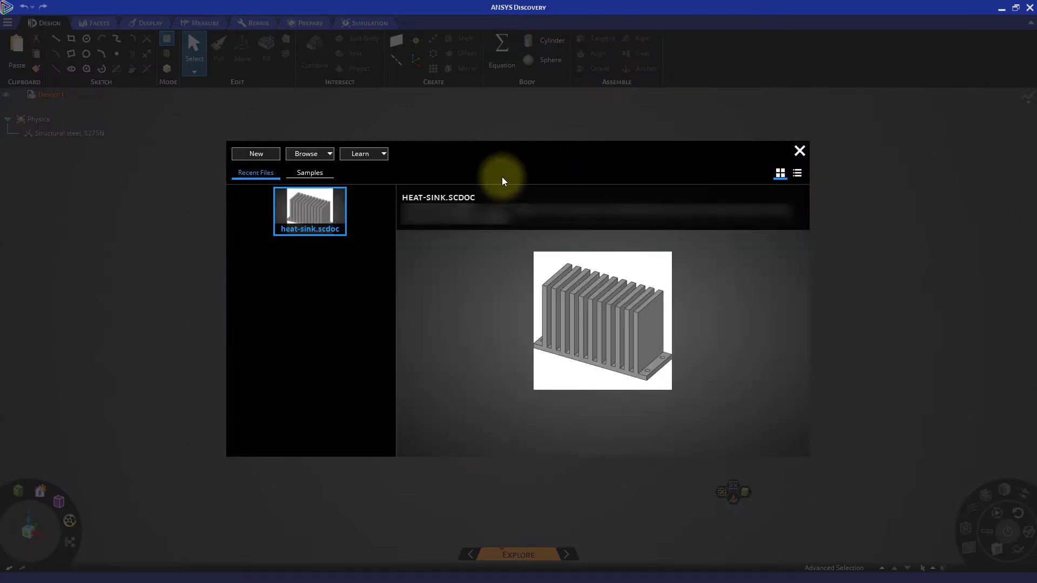
Open heat-sink.scdoc via Browse > Open Geometry File.
{"action": "left_click", "coordinate": [330, 154]}
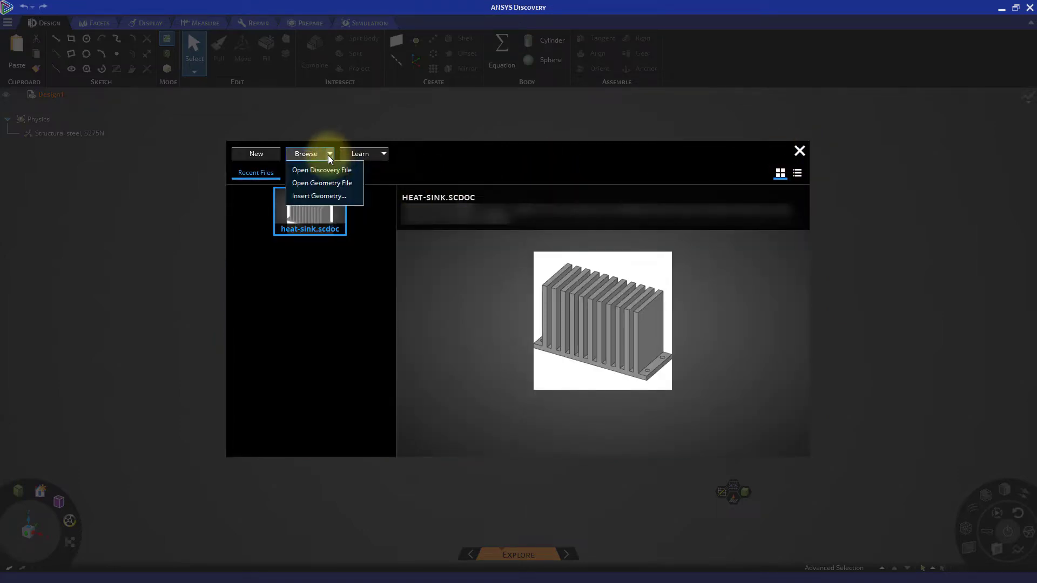
{"action": "left_click", "coordinate": [325, 185]}
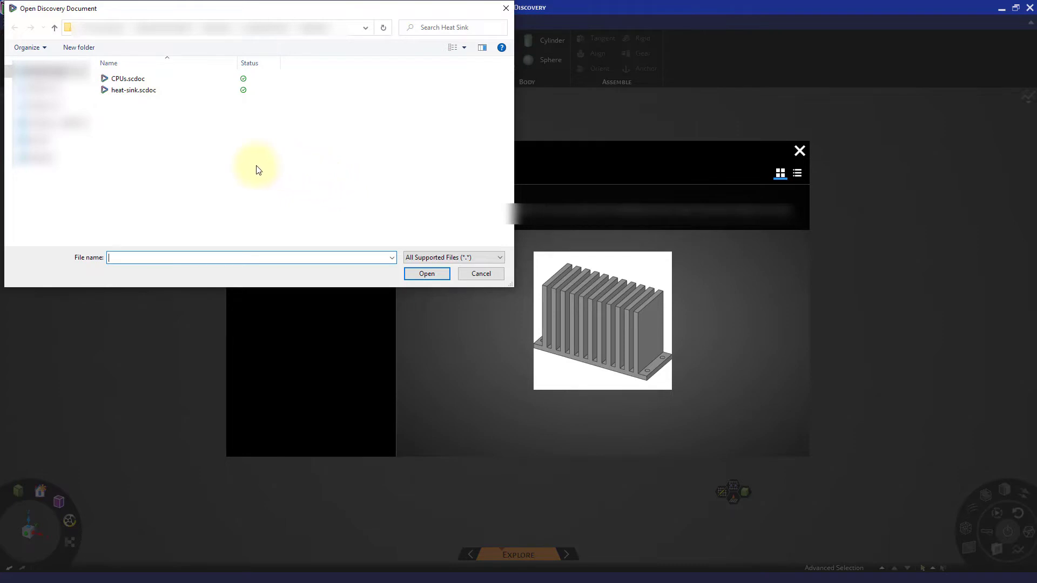
{"action": "left_click", "coordinate": [140, 89]}
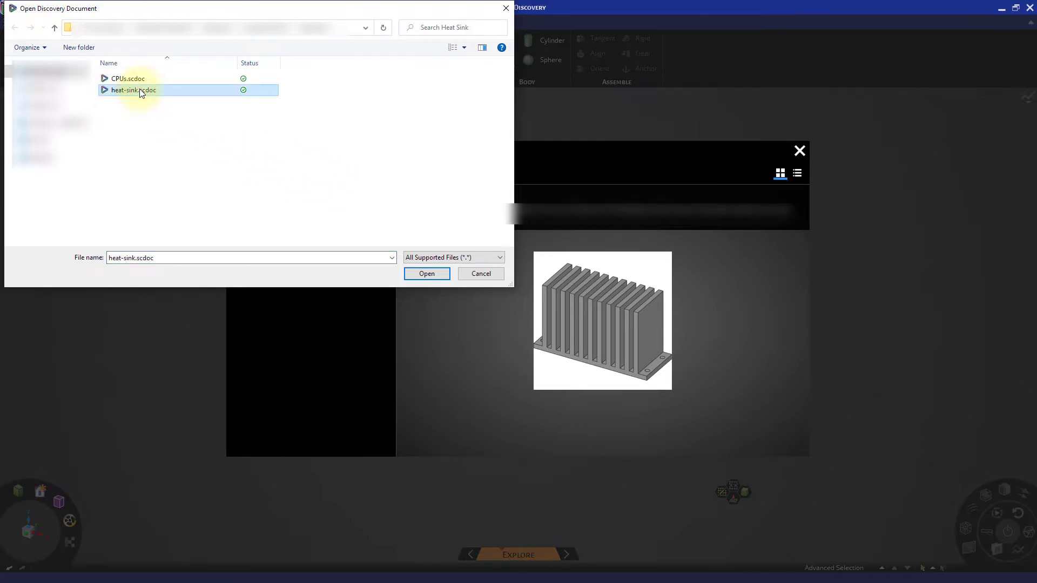
{"action": "left_click", "coordinate": [427, 274]}
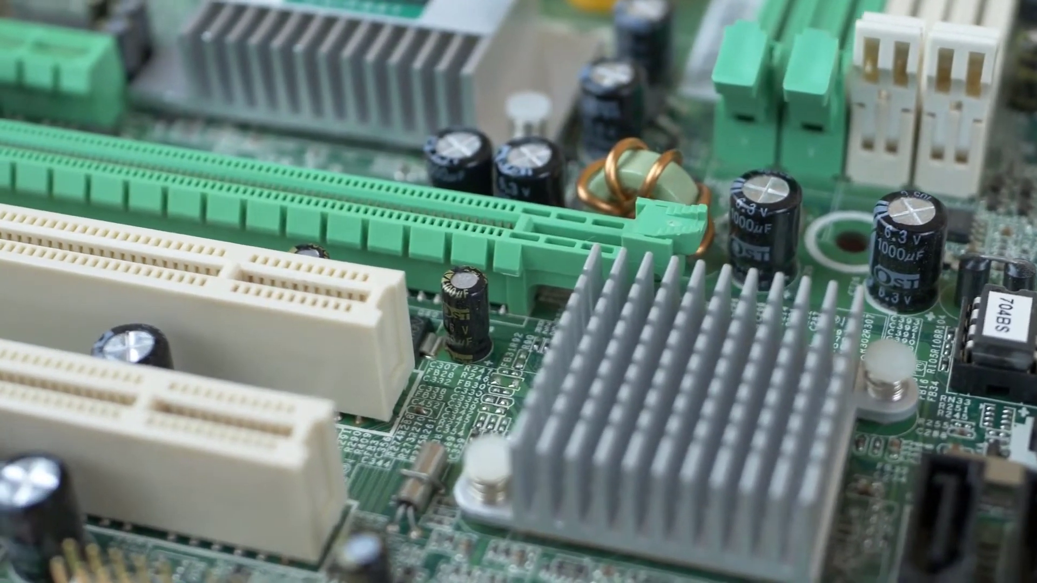
Orbit to view the heat sink's underside hot spots, then clear the edge selection.
{"action": "left_click", "coordinate": [526, 369]}
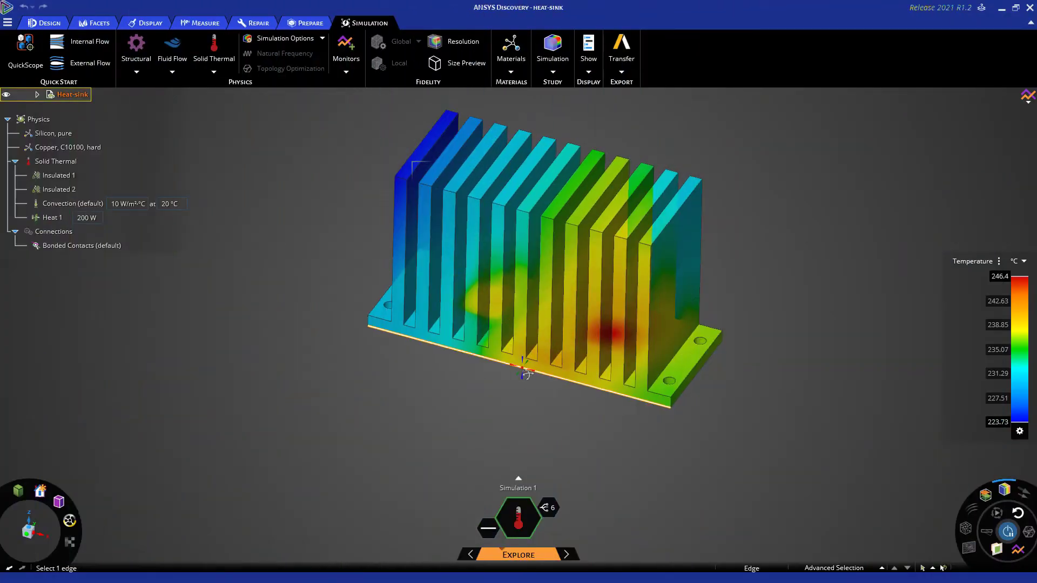
{"action": "middle_click_drag", "start_coordinate": [523, 366], "coordinate": [518, 253]}
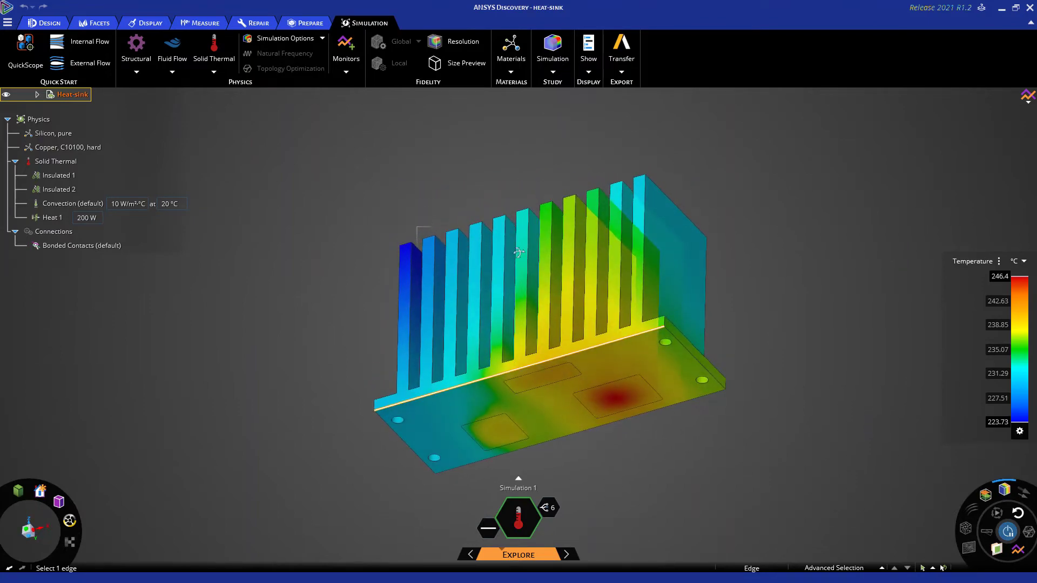
{"action": "left_click", "coordinate": [507, 185]}
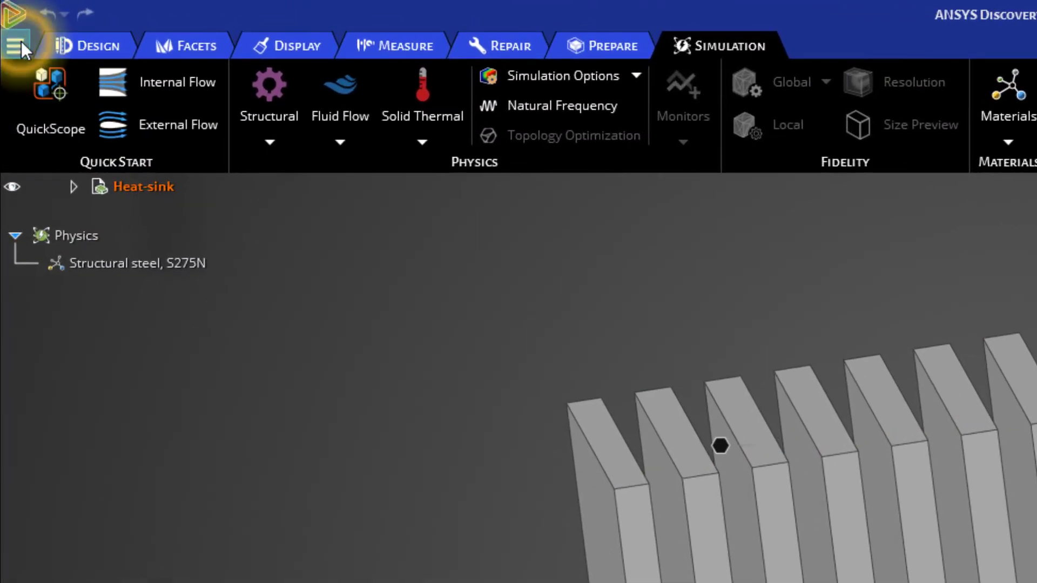
Insert CPUs.scdoc from the File menu, placing three chip components beside the heat sink.
{"action": "left_click", "coordinate": [16, 45]}
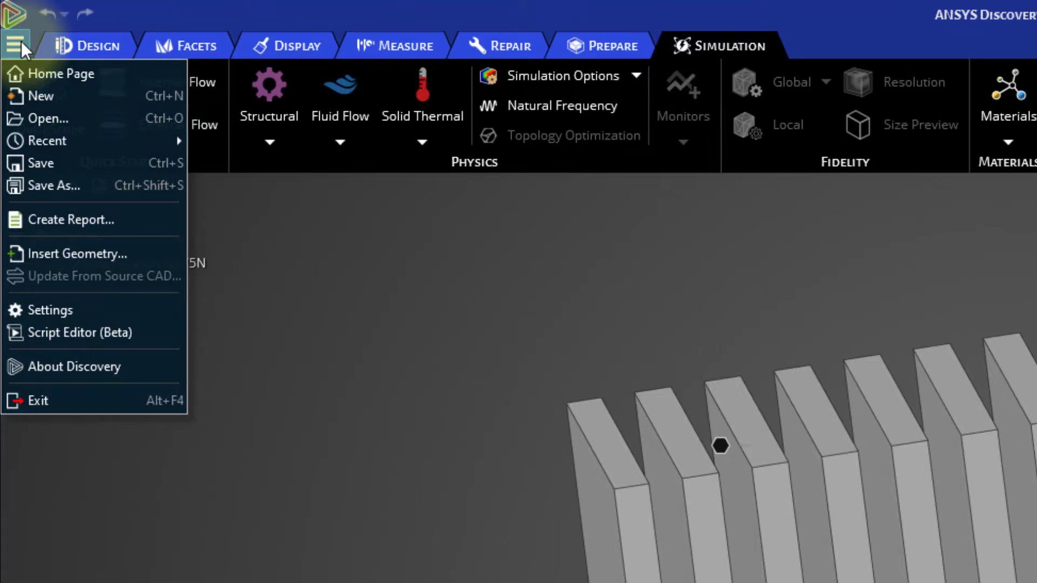
{"action": "left_click", "coordinate": [79, 252]}
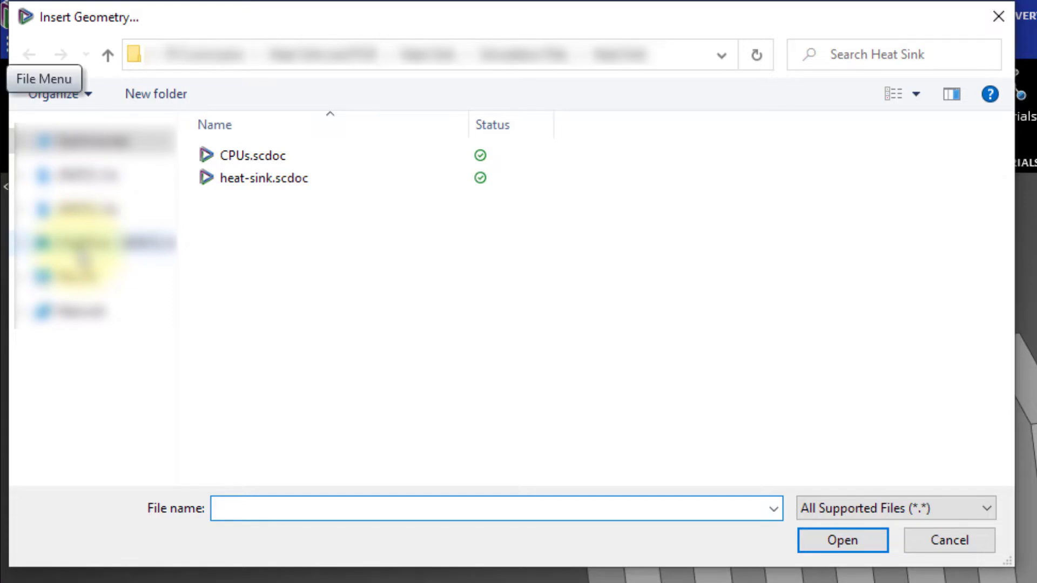
{"action": "left_click", "coordinate": [261, 157]}
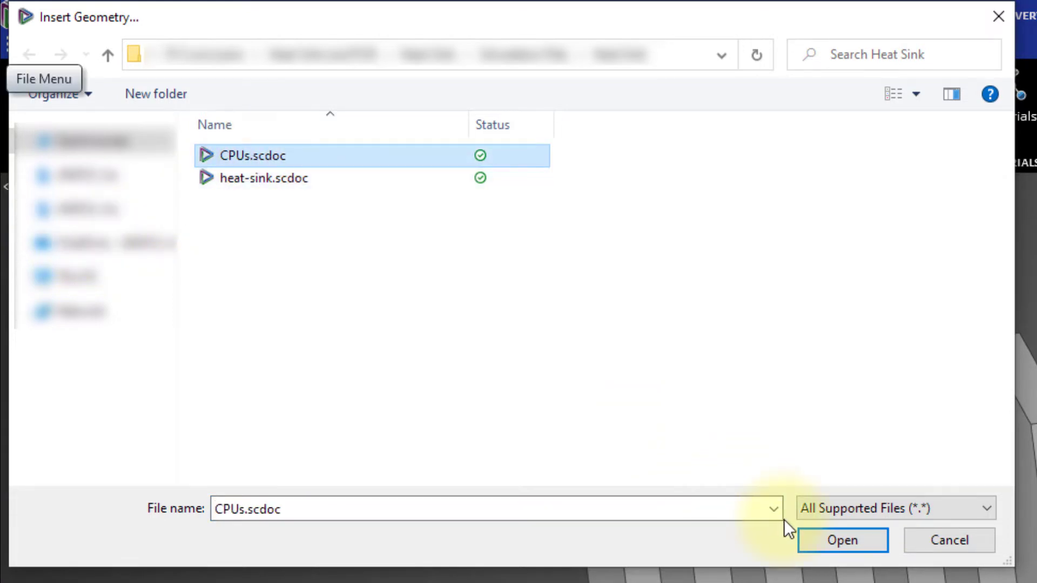
{"action": "left_click", "coordinate": [822, 540]}
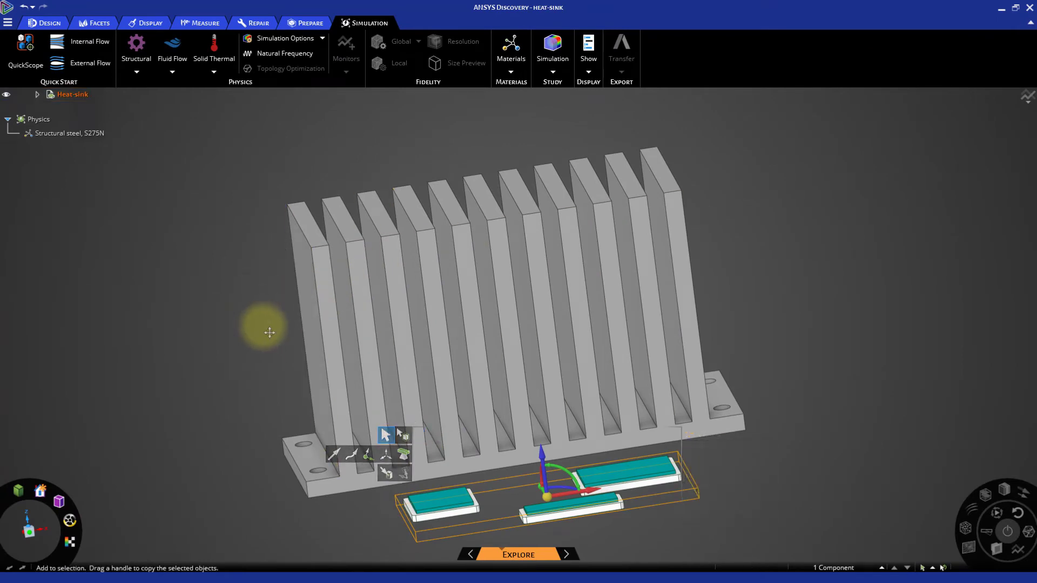
Anchor the move handle on the upper chip and move the pads Up To the heat sink's bottom face.
{"action": "scroll", "coordinate": [266, 324], "scroll_direction": "down", "scroll_amount": 3}
{"action": "middle_click_drag", "start_coordinate": [301, 277], "coordinate": [310, 299], "text": "shift"}
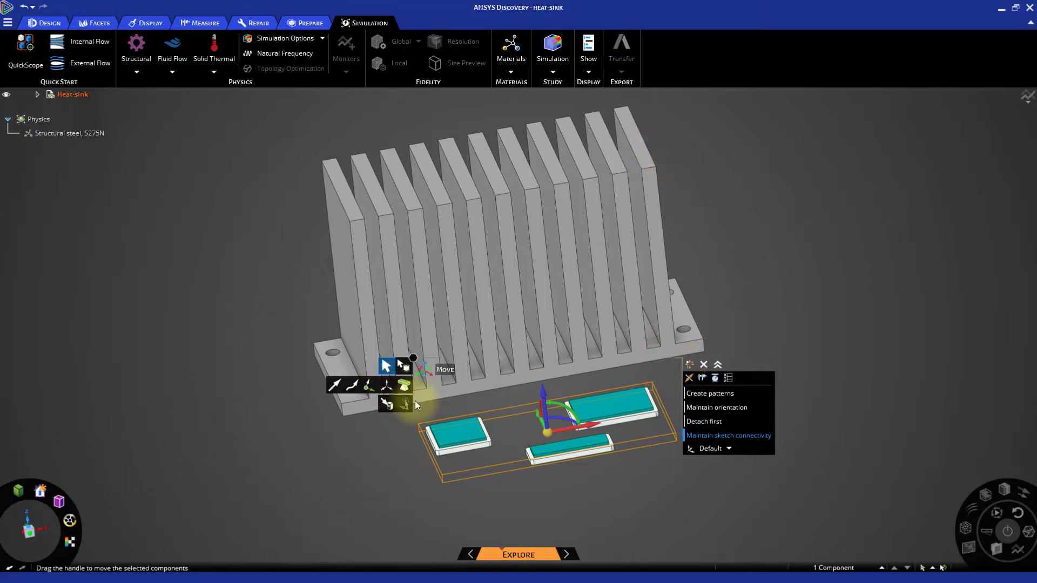
{"action": "middle_click_drag", "start_coordinate": [517, 482], "coordinate": [634, 191]}
{"action": "right_click", "coordinate": [633, 191]}
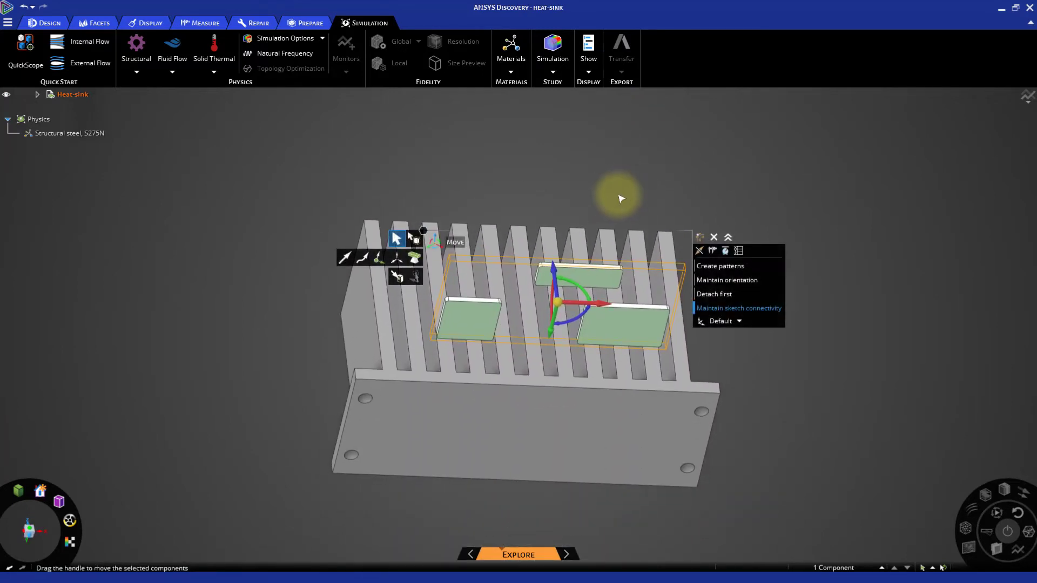
{"action": "scroll", "coordinate": [618, 186], "scroll_direction": "up", "scroll_amount": 4}
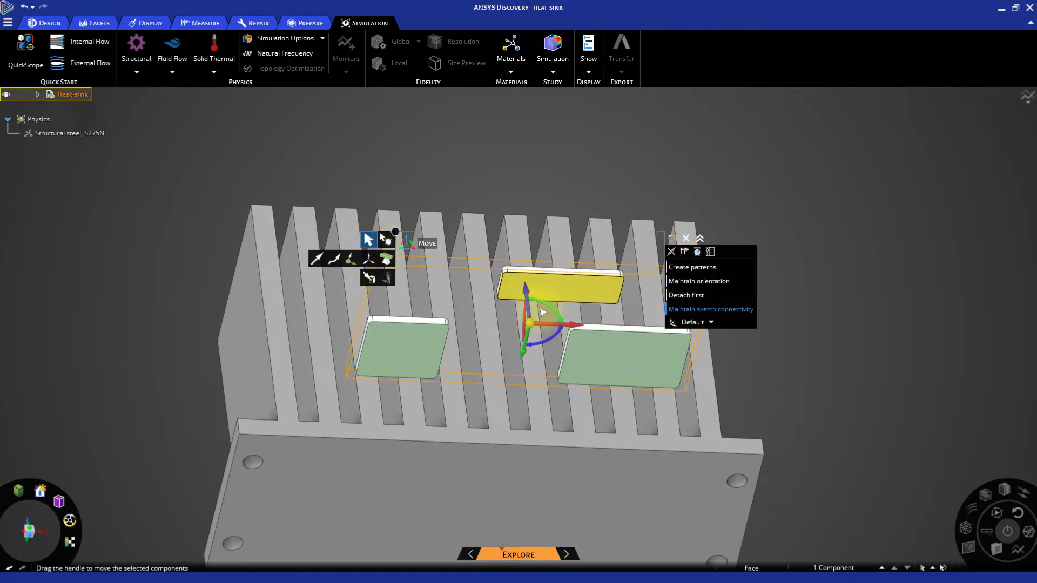
{"action": "left_click_drag", "start_coordinate": [530, 323], "coordinate": [550, 293]}
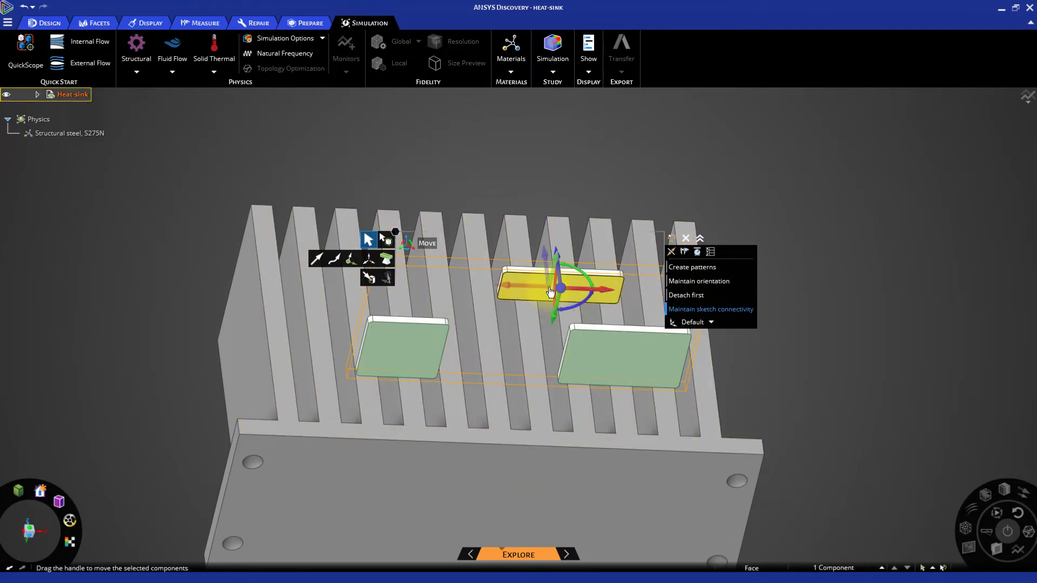
{"action": "middle_click_drag", "start_coordinate": [776, 375], "coordinate": [767, 303]}
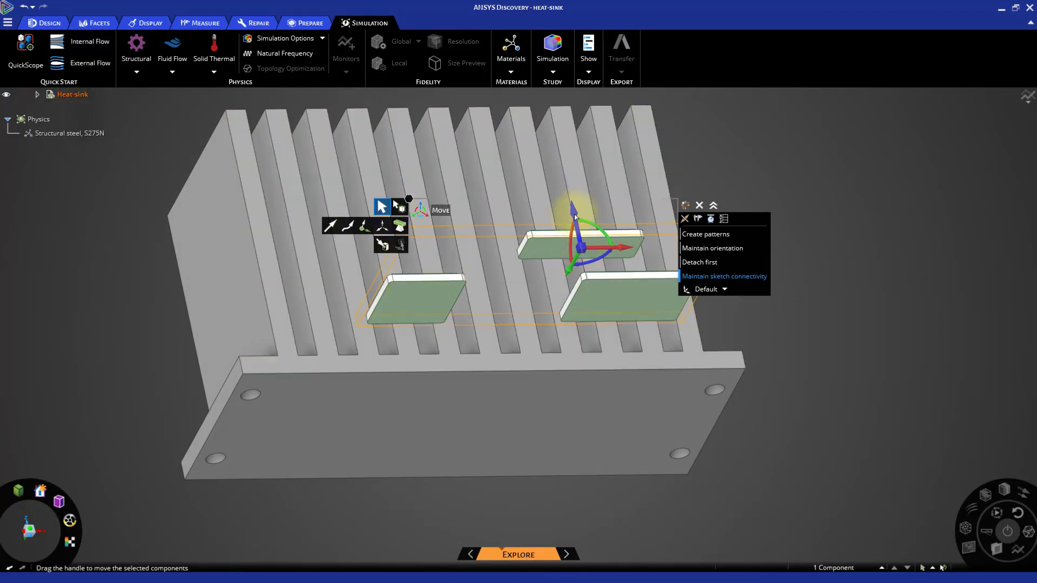
{"action": "left_click", "coordinate": [385, 245]}
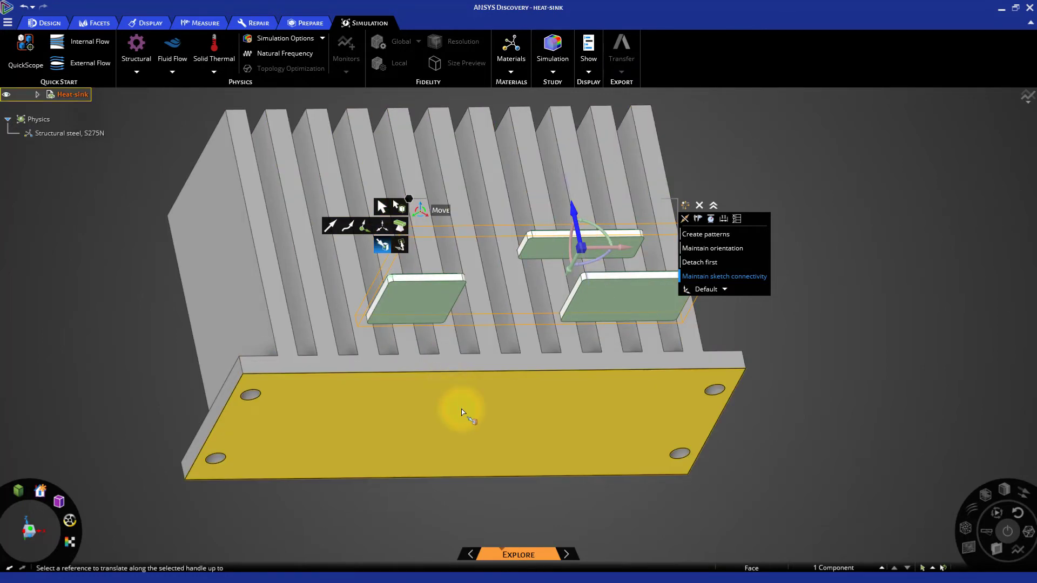
{"action": "left_click", "coordinate": [461, 412]}
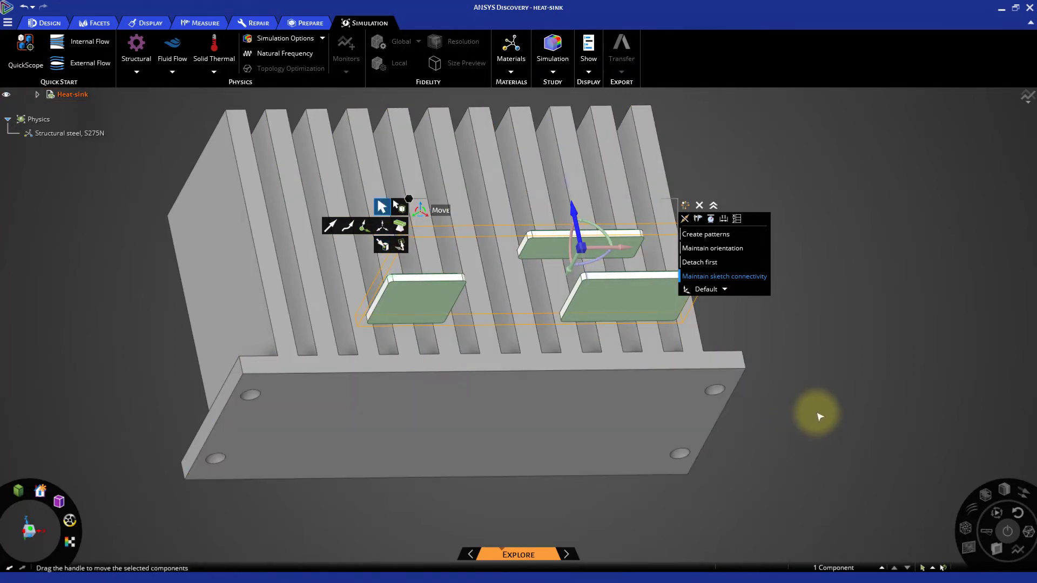
Box-select the three chip pads and move them Up To the heat sink's flat base face.
{"action": "left_click", "coordinate": [801, 385]}
{"action": "middle_click_drag", "start_coordinate": [800, 385], "coordinate": [751, 290]}
{"action": "left_click_drag", "start_coordinate": [459, 150], "coordinate": [682, 301]}
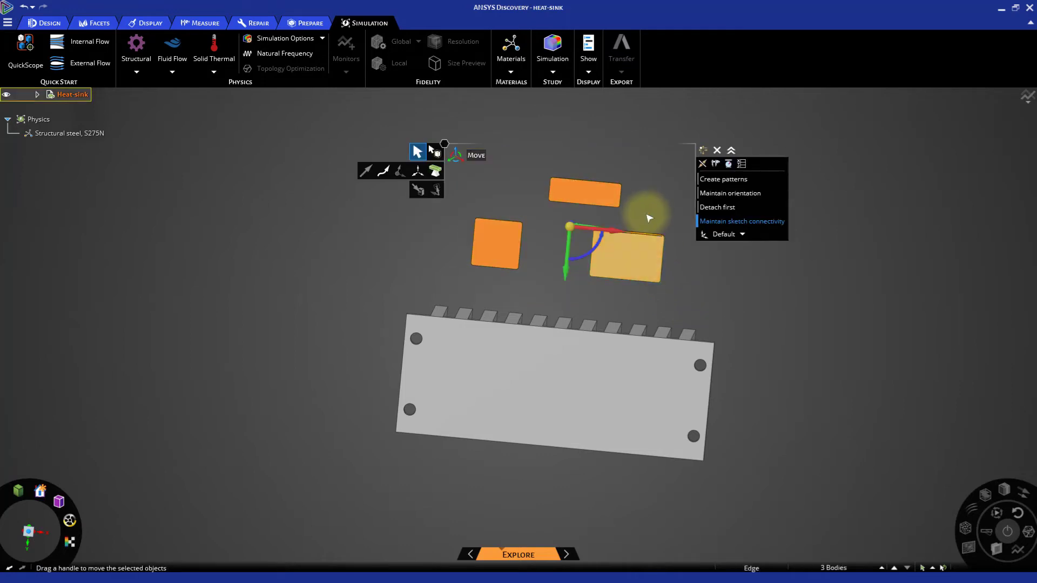
{"action": "middle_click_drag", "start_coordinate": [644, 209], "coordinate": [670, 288]}
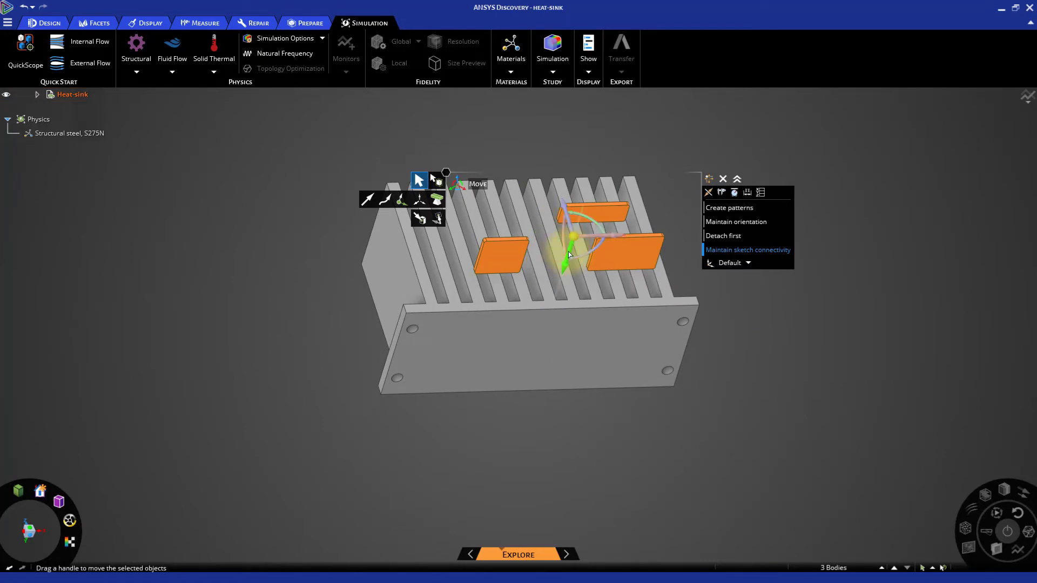
{"action": "left_click", "coordinate": [424, 219]}
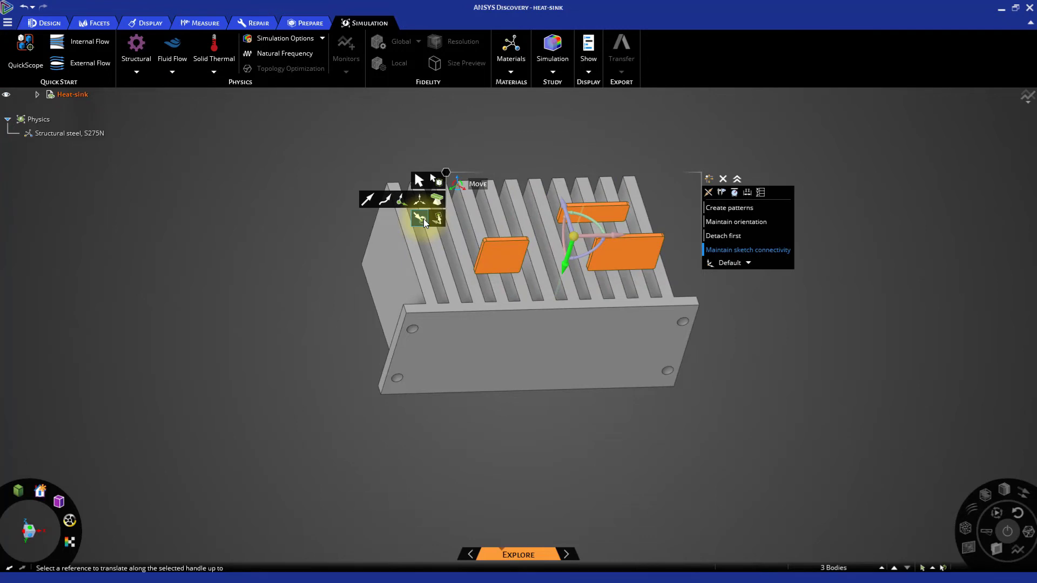
{"action": "left_click", "coordinate": [525, 344]}
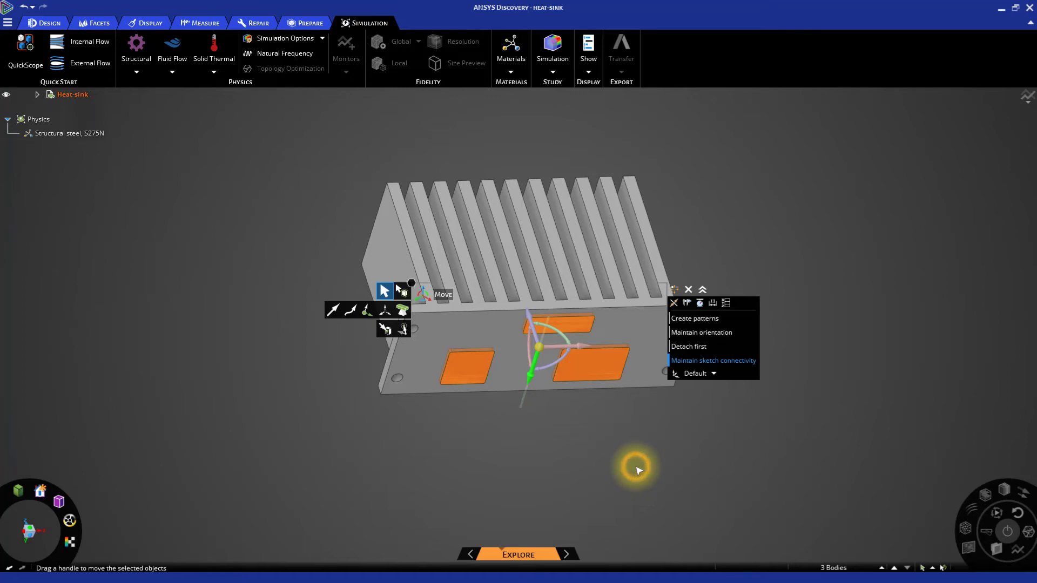
{"action": "key", "text": "Escape"}
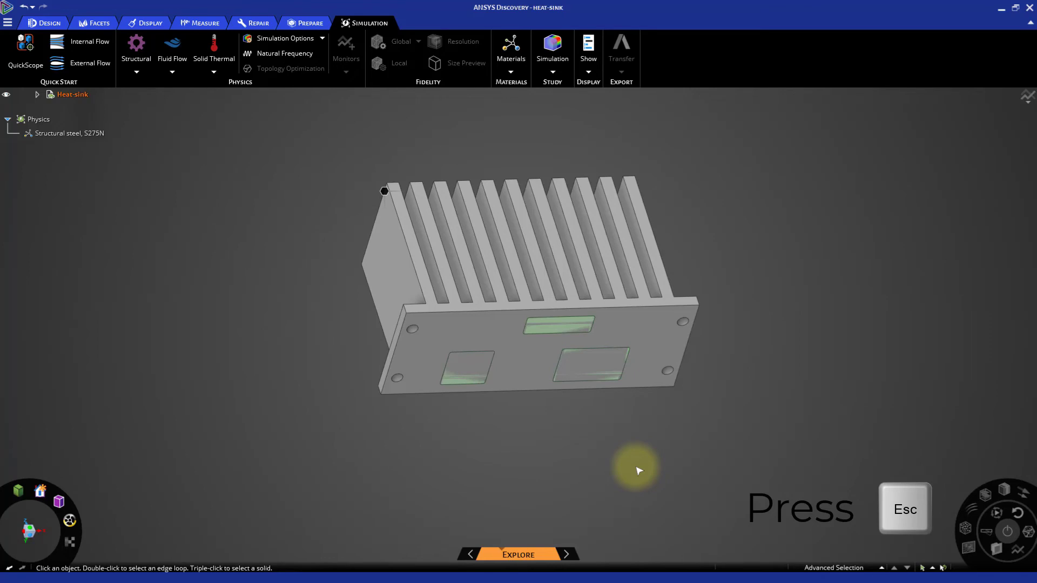
Start a Combine on the heat sink with the three chip pads as cutters.
{"action": "left_click", "coordinate": [45, 23]}
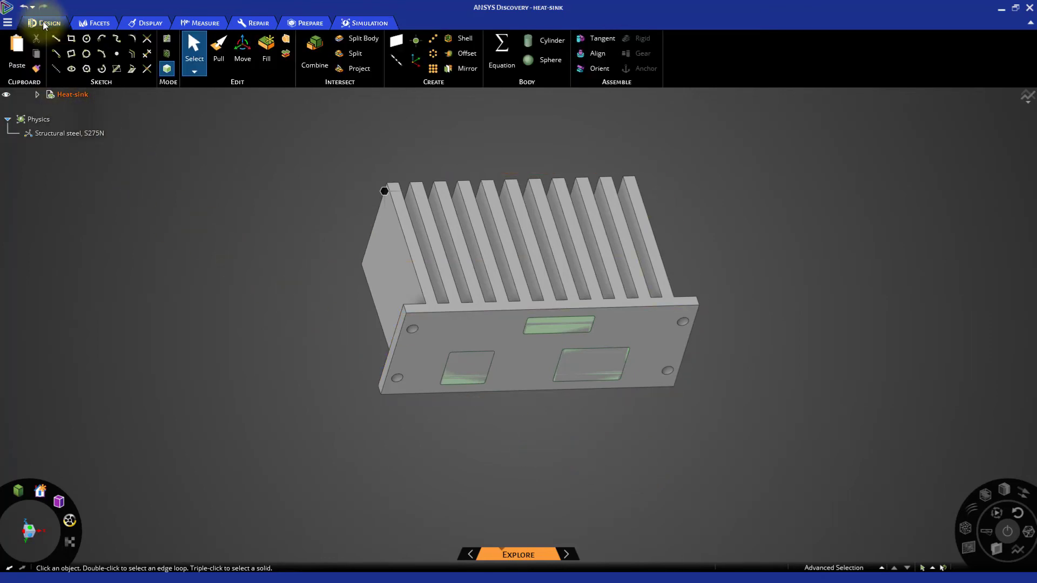
{"action": "left_click", "coordinate": [321, 71]}
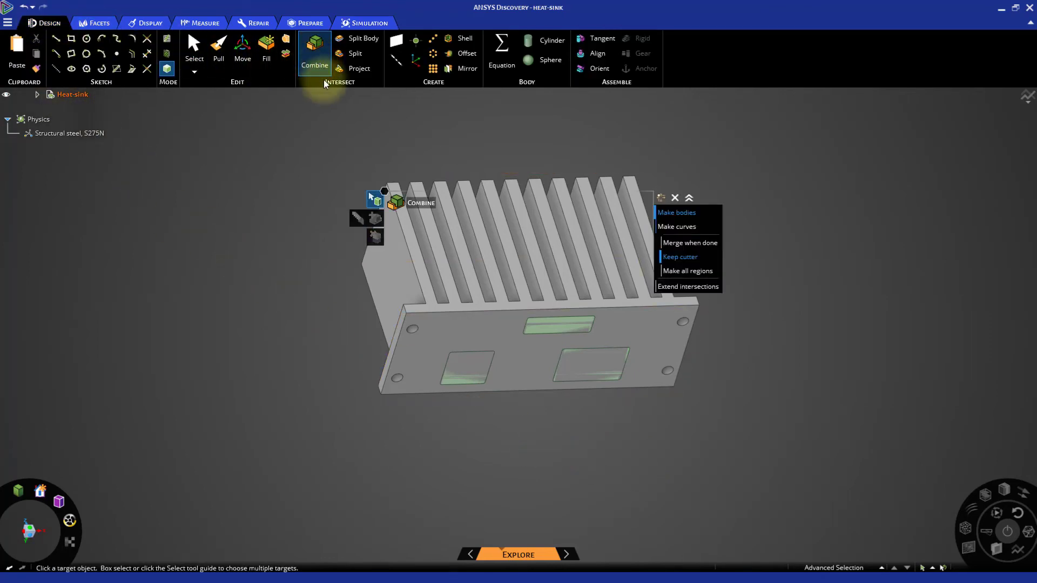
{"action": "left_click", "coordinate": [359, 218]}
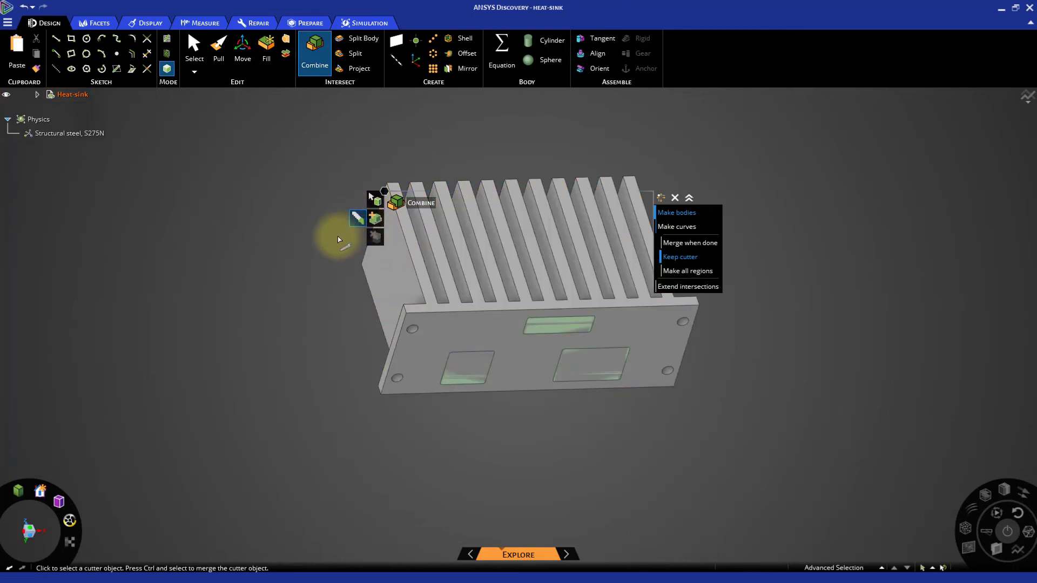
{"action": "left_click", "coordinate": [465, 372]}
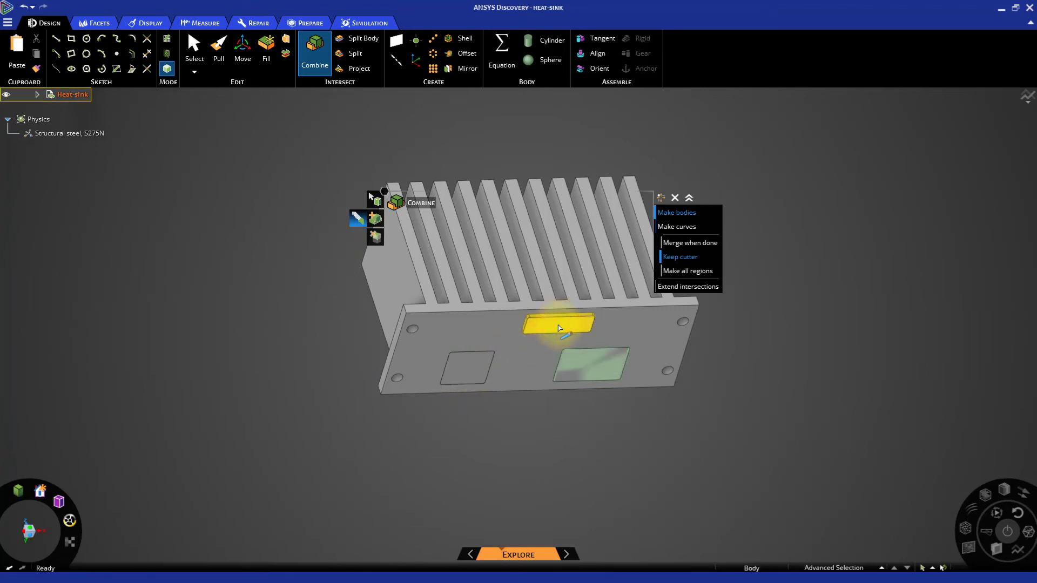
{"action": "left_click", "coordinate": [590, 365]}
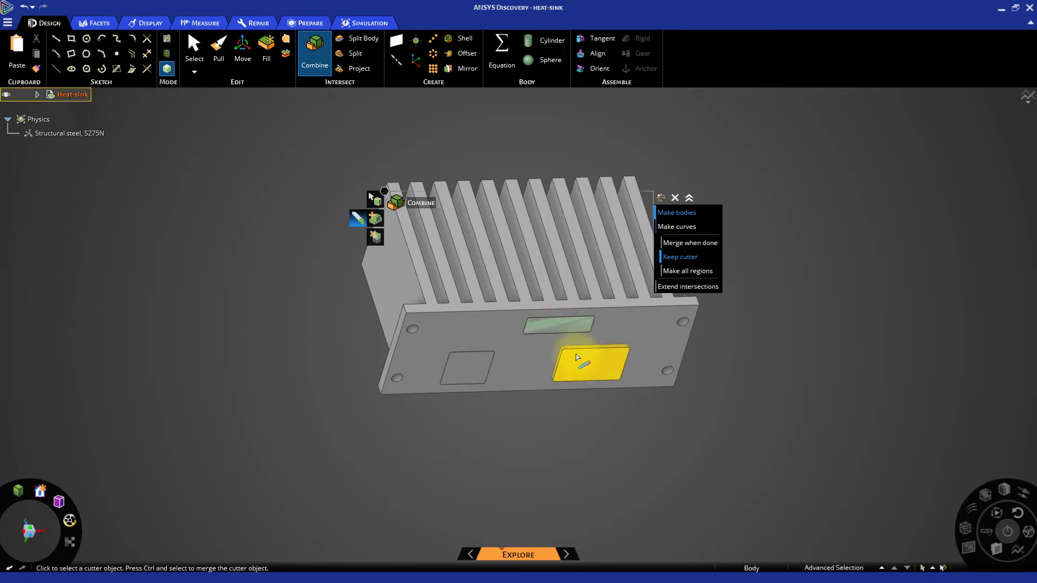
{"action": "left_click", "coordinate": [376, 238]}
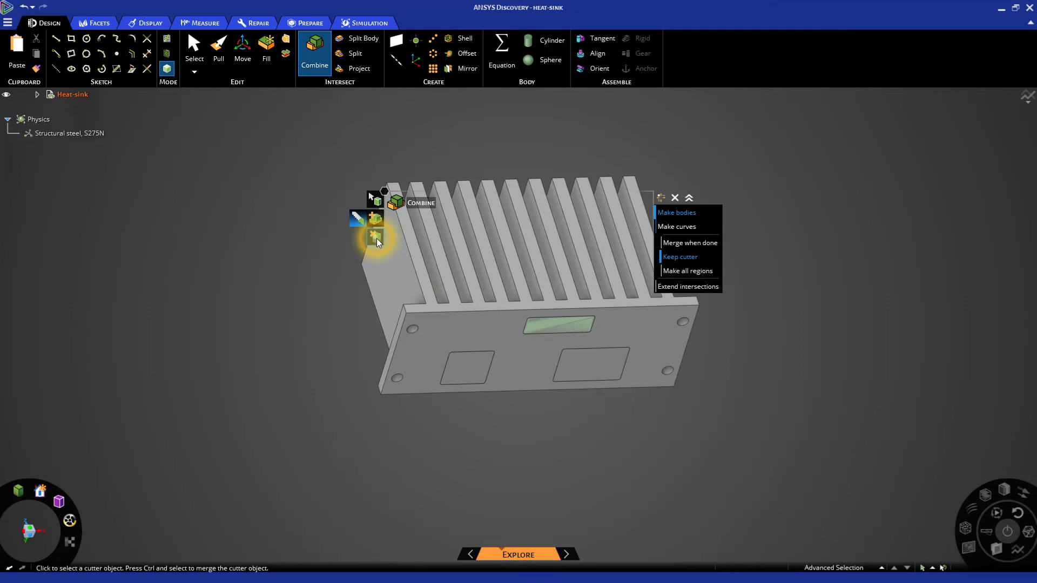
Pick the lower-left square, top slot and lower-right rectangle imprinted regions.
{"action": "left_click", "coordinate": [377, 238]}
{"action": "left_click", "coordinate": [474, 367]}
{"action": "left_click", "coordinate": [552, 329]}
{"action": "left_click", "coordinate": [589, 366]}
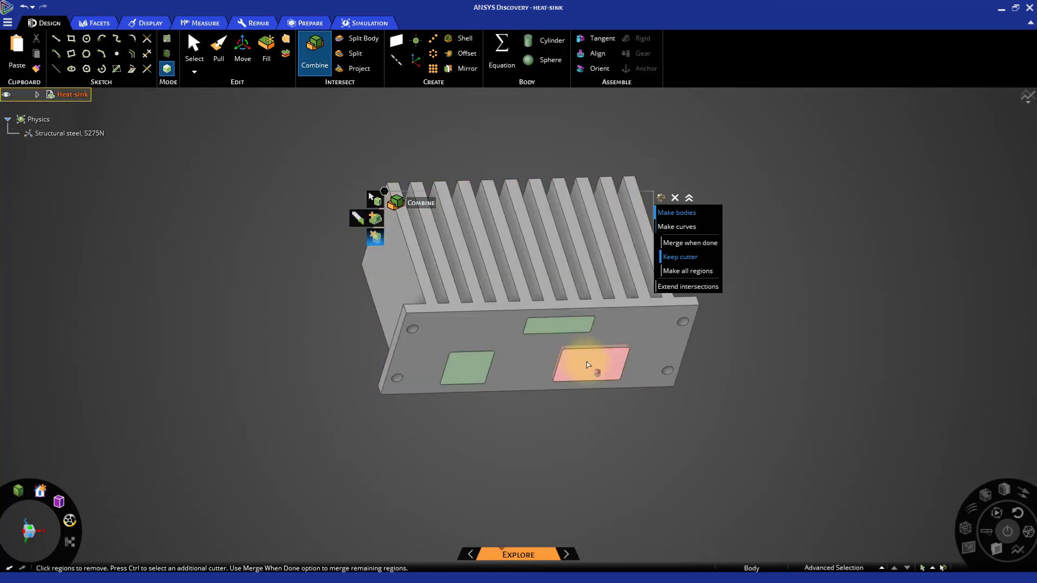
{"action": "left_click", "coordinate": [606, 413]}
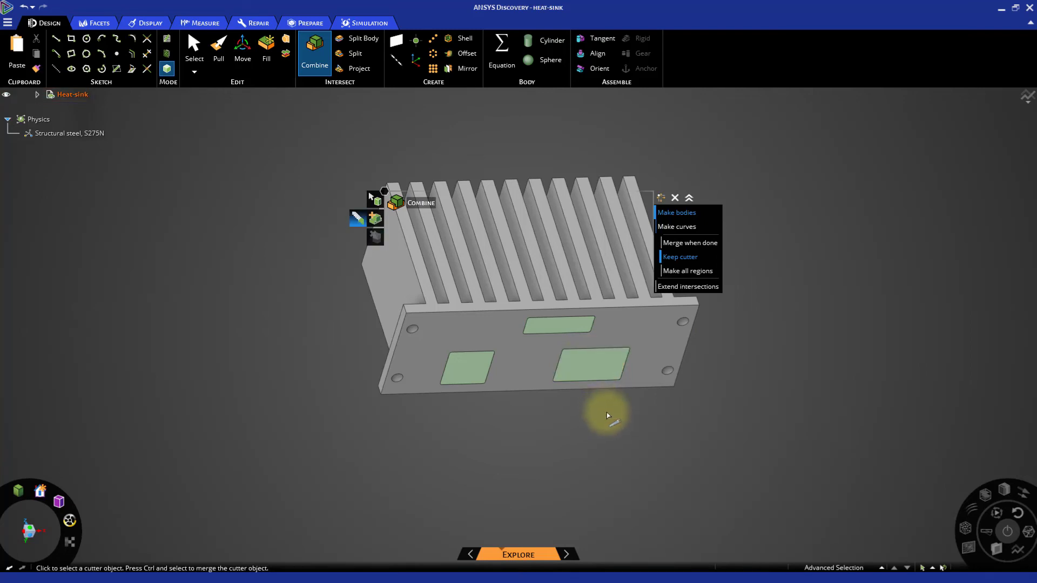